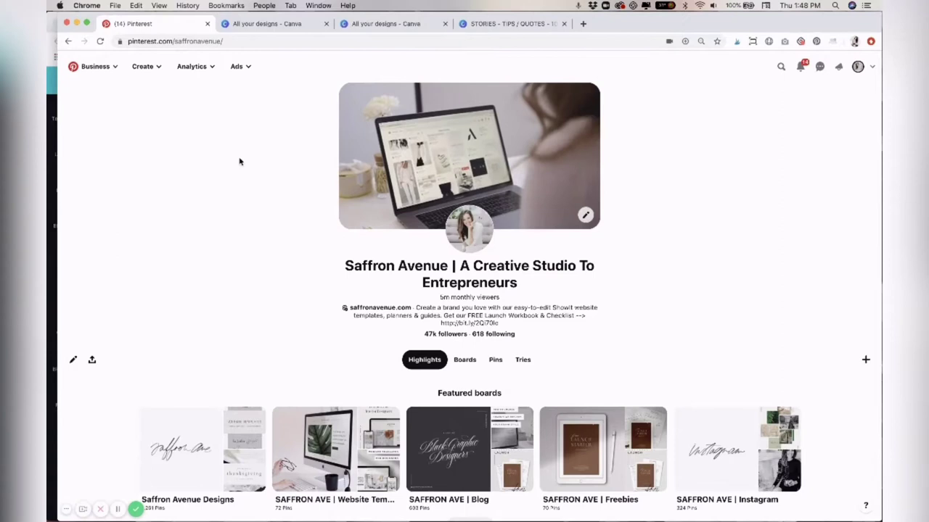
- Open the Story Pin builder from the Create menu on the business profile
{"action": "left_click", "coordinate": [155, 68]}
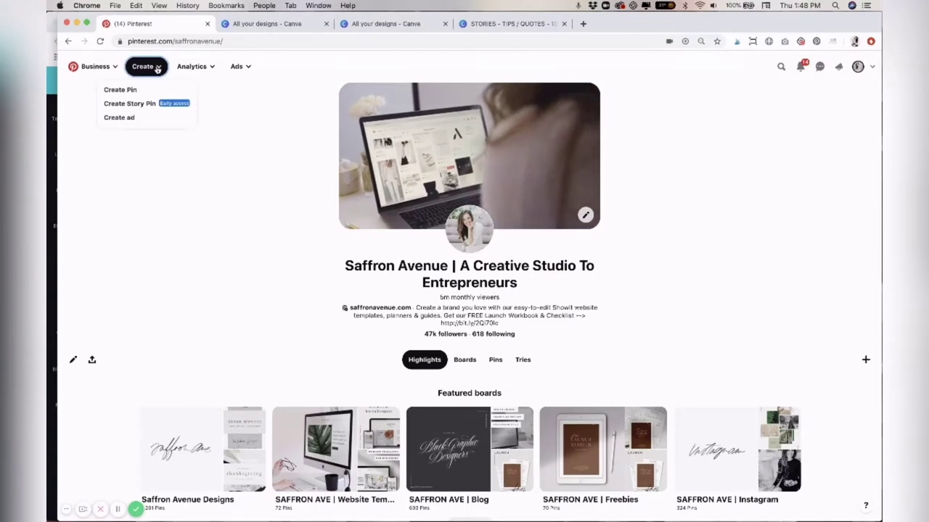
{"action": "left_click", "coordinate": [127, 106]}
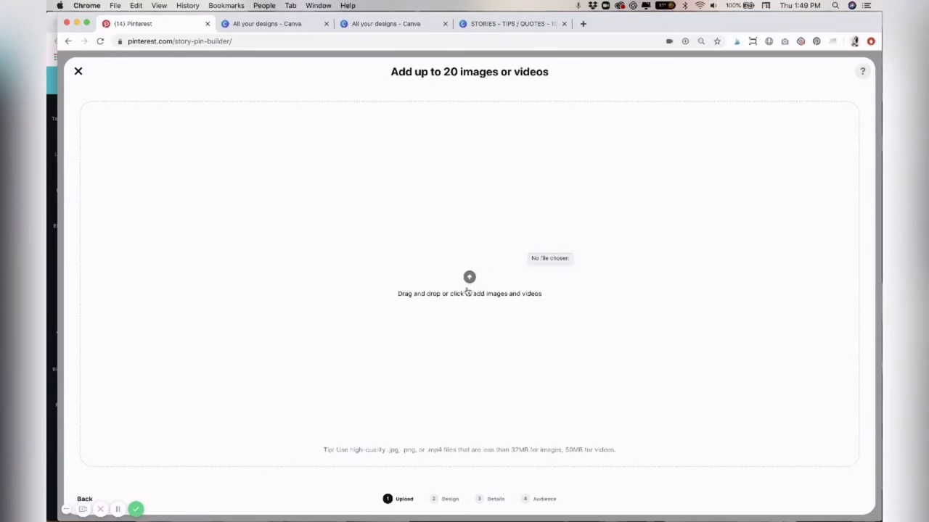
- Select all seven story files in the Finder 'Launch Kit Stories' folder
{"action": "key", "text": "ctrl+Up"}
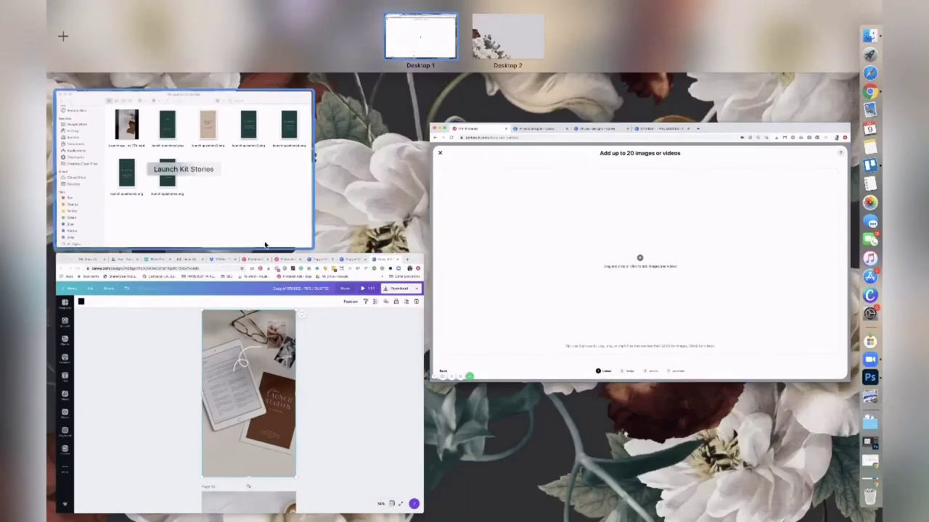
{"action": "left_click", "coordinate": [233, 217]}
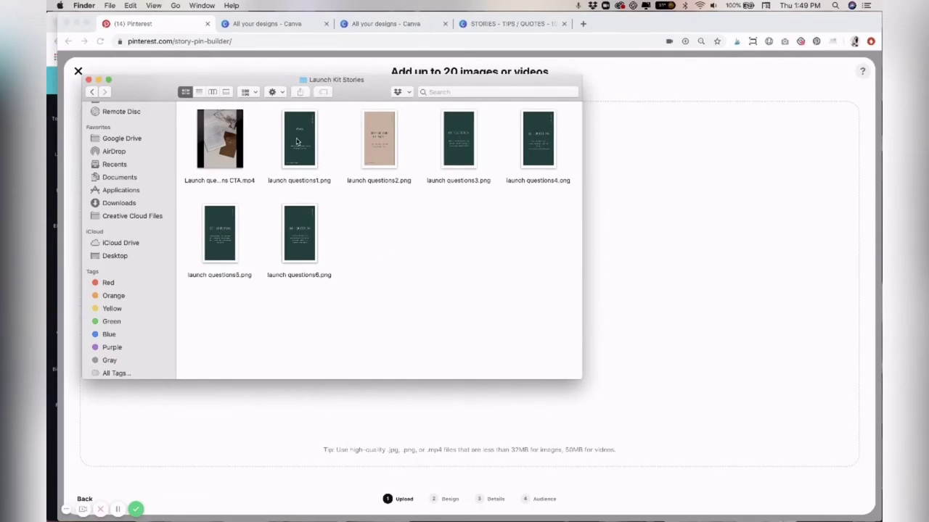
{"action": "left_click_drag", "start_coordinate": [561, 298], "coordinate": [624, 189]}
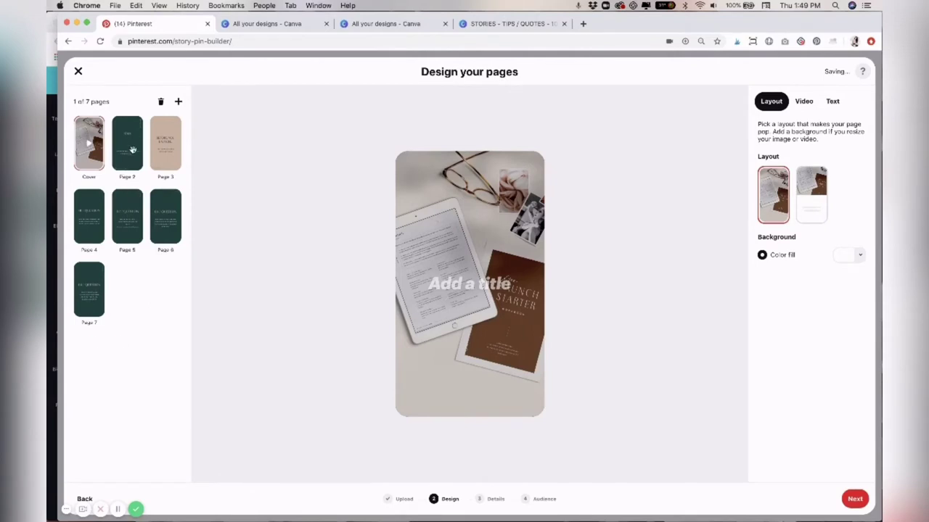
- Make the green 'oh hey' launch-tips page the cover, moving the photo page to page 2
{"action": "left_click_drag", "start_coordinate": [132, 149], "coordinate": [82, 150]}
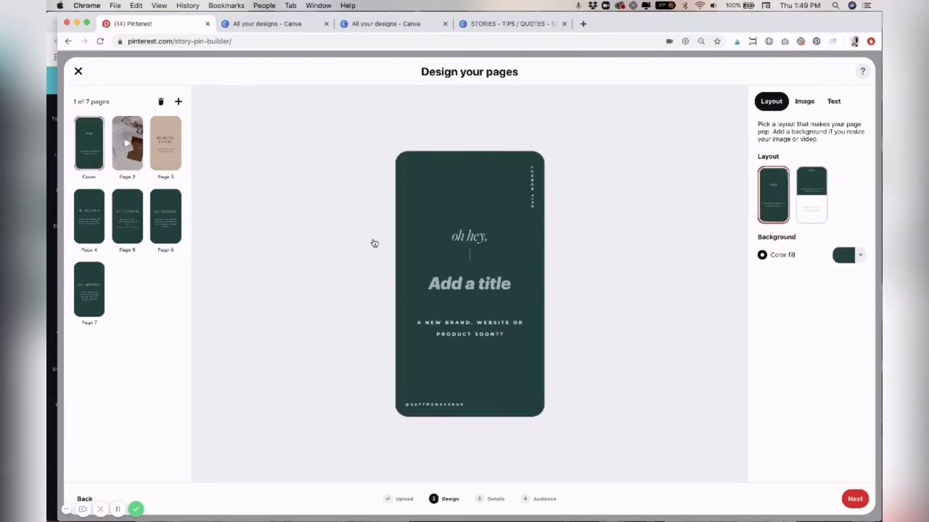
{"action": "left_click", "coordinate": [498, 293]}
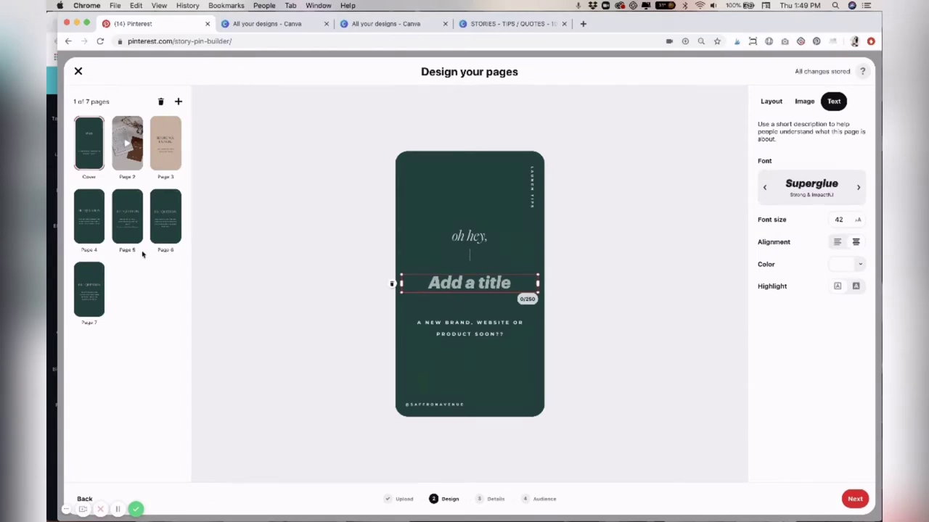
{"action": "left_click", "coordinate": [130, 232]}
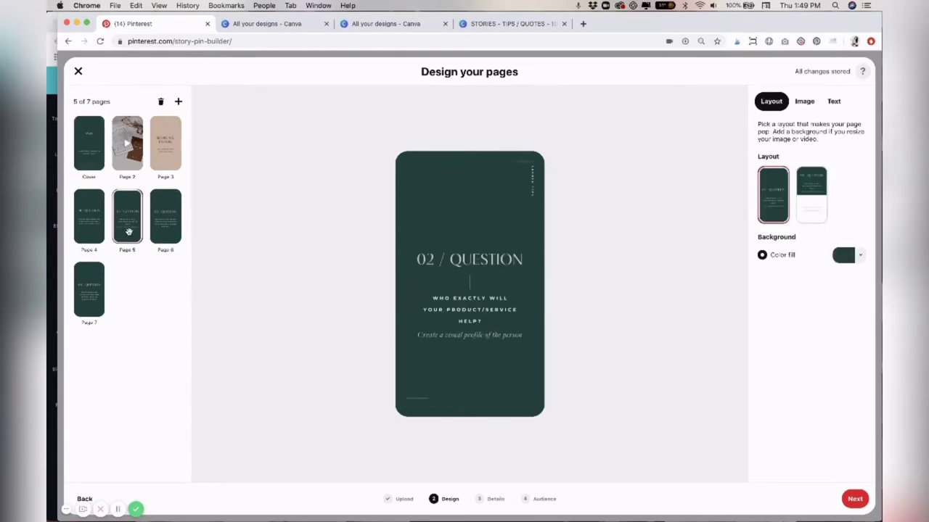
{"action": "left_click", "coordinate": [95, 152]}
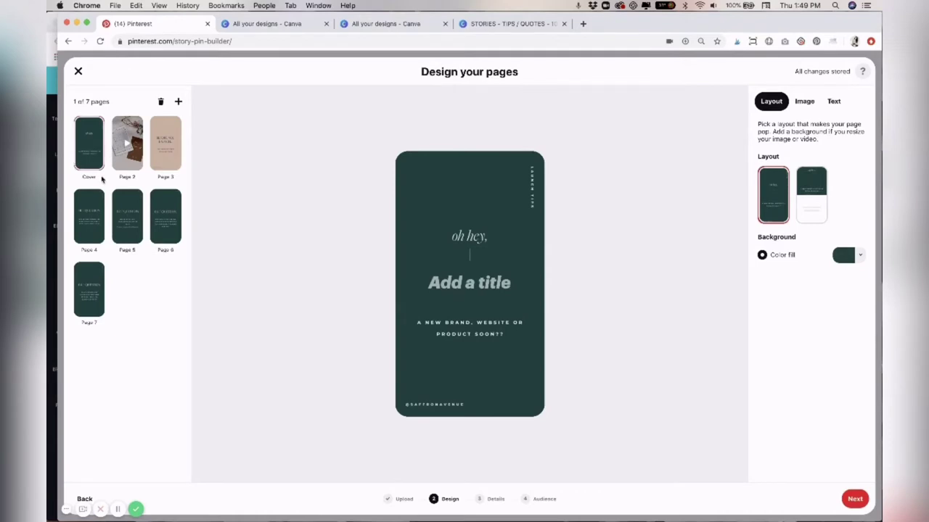
- Type the cover title 'Are you about to launch', breaking the line after 'about'
{"action": "left_click", "coordinate": [480, 285]}
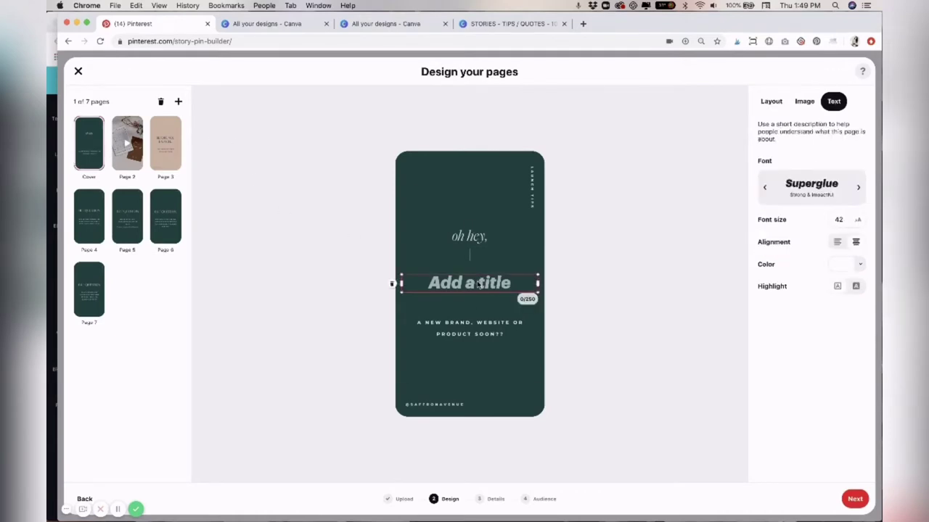
{"action": "left_click", "coordinate": [508, 287]}
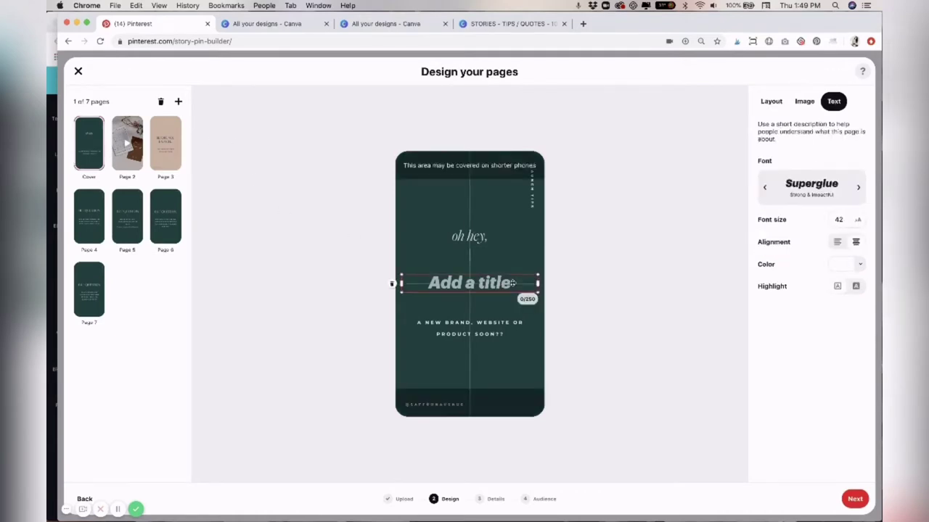
{"action": "left_click", "coordinate": [506, 287]}
{"action": "type", "text": "Are"}
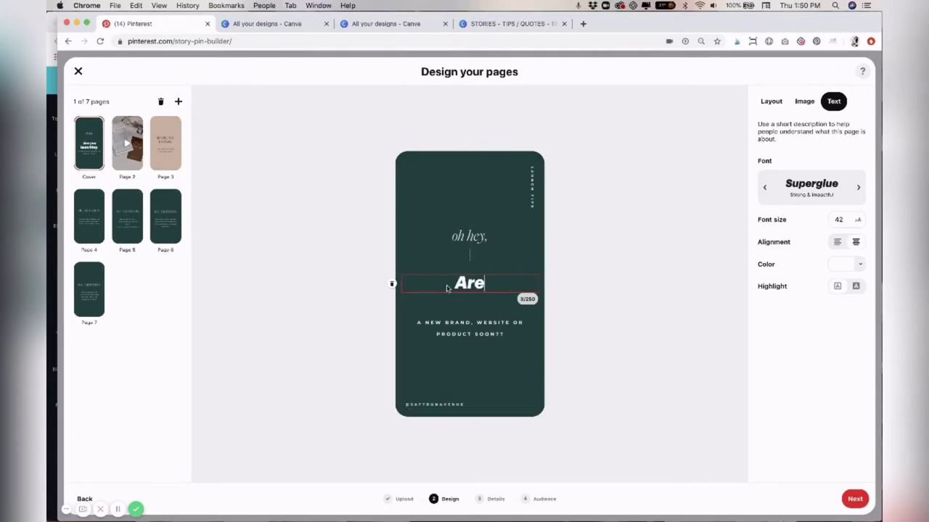
{"action": "type", "text": " you about to launch"}
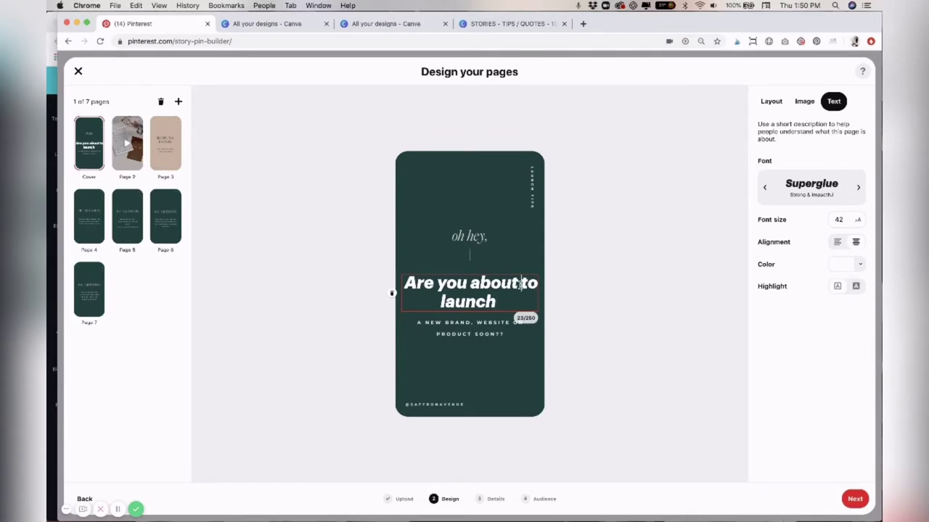
{"action": "left_click", "coordinate": [520, 285]}
{"action": "key", "text": "BackSpace"}
{"action": "key", "text": "Return"}
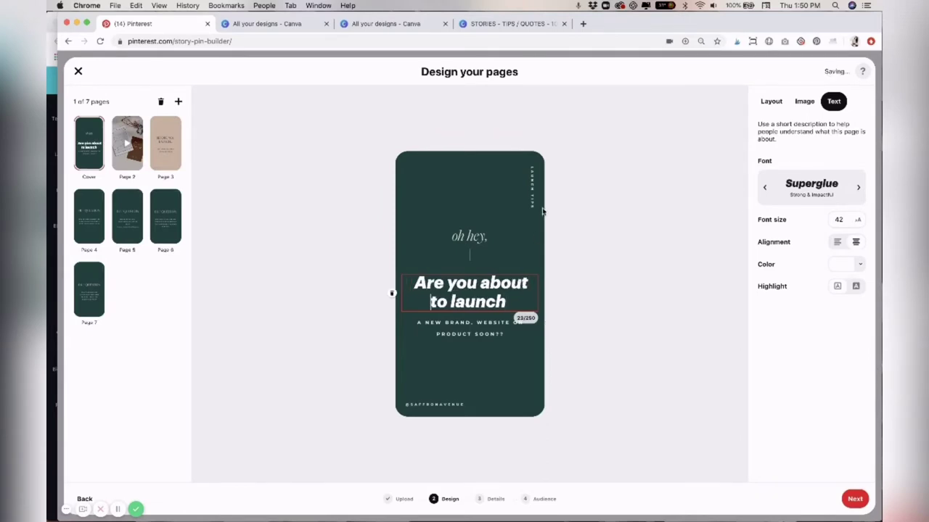
- Set the cover title font to Sourdough and leave its highlight turned off
{"action": "left_click", "coordinate": [859, 189]}
{"action": "left_click", "coordinate": [859, 189]}
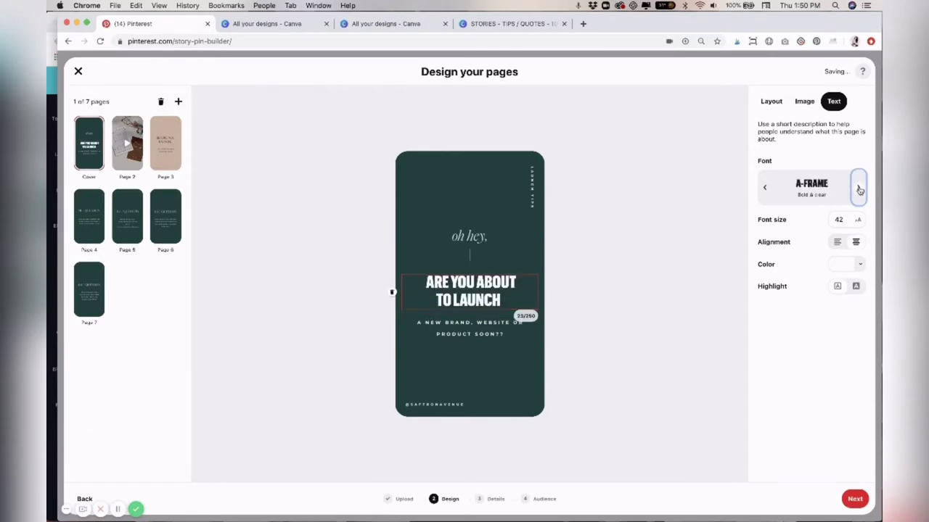
{"action": "left_click", "coordinate": [860, 188]}
{"action": "left_click", "coordinate": [859, 189]}
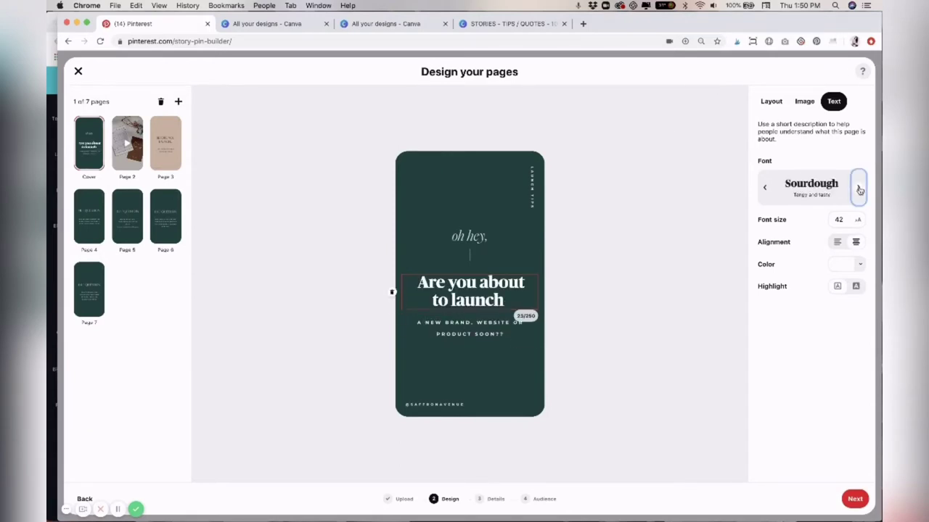
{"action": "left_click", "coordinate": [857, 190]}
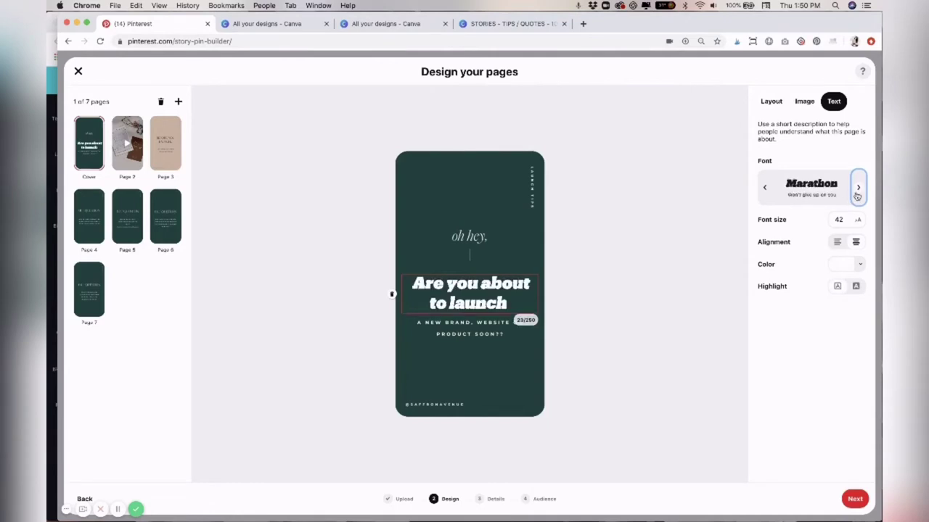
{"action": "left_click", "coordinate": [857, 190]}
{"action": "left_click", "coordinate": [857, 190]}
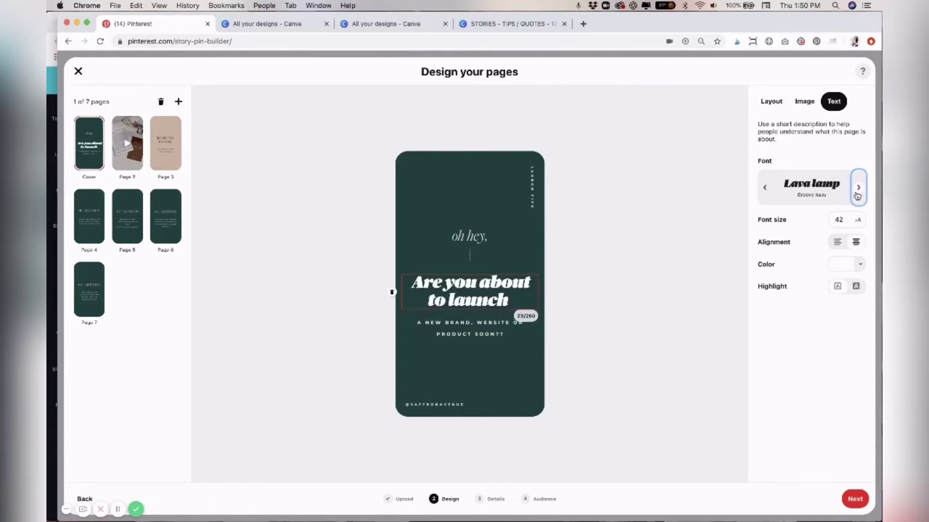
{"action": "left_click", "coordinate": [857, 190]}
{"action": "left_click", "coordinate": [857, 190]}
{"action": "left_click", "coordinate": [857, 191]}
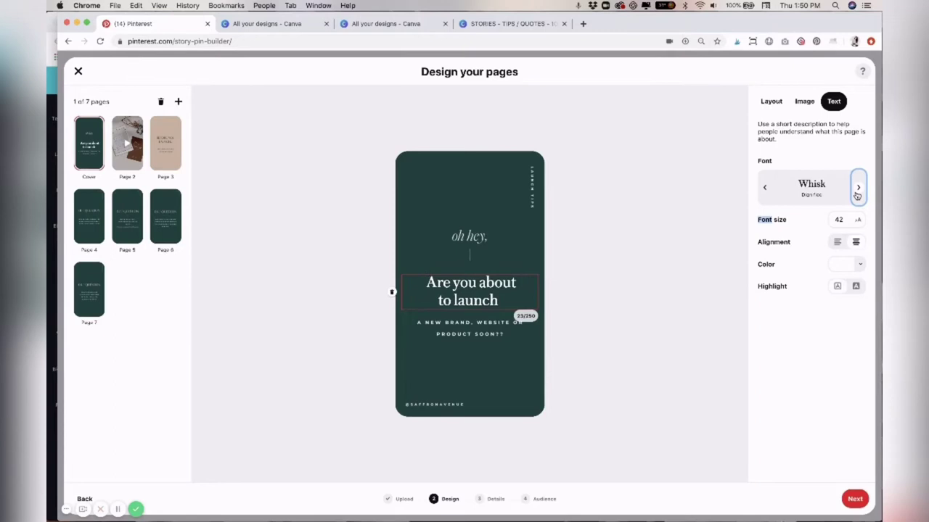
{"action": "left_click", "coordinate": [765, 190]}
{"action": "left_click", "coordinate": [765, 190]}
{"action": "left_click", "coordinate": [765, 190]}
{"action": "left_click", "coordinate": [765, 190]}
{"action": "left_click", "coordinate": [765, 191]}
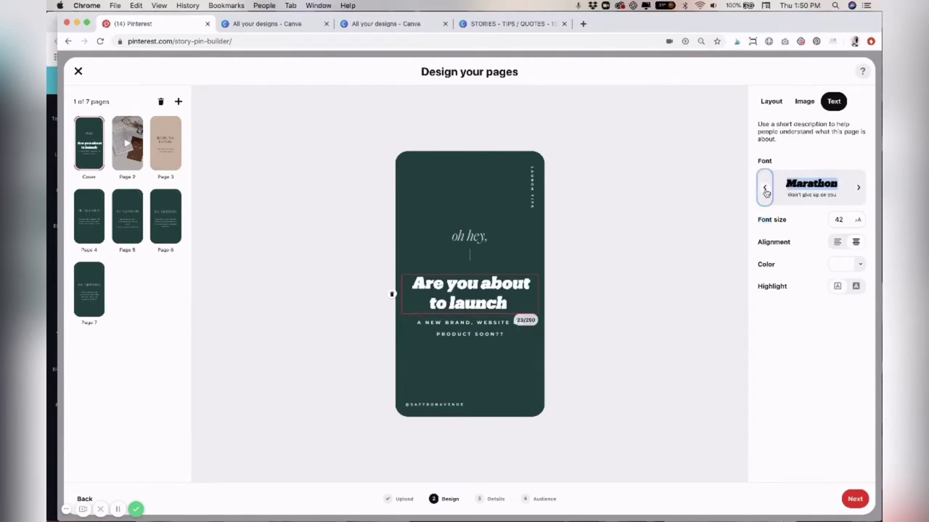
{"action": "left_click", "coordinate": [765, 190]}
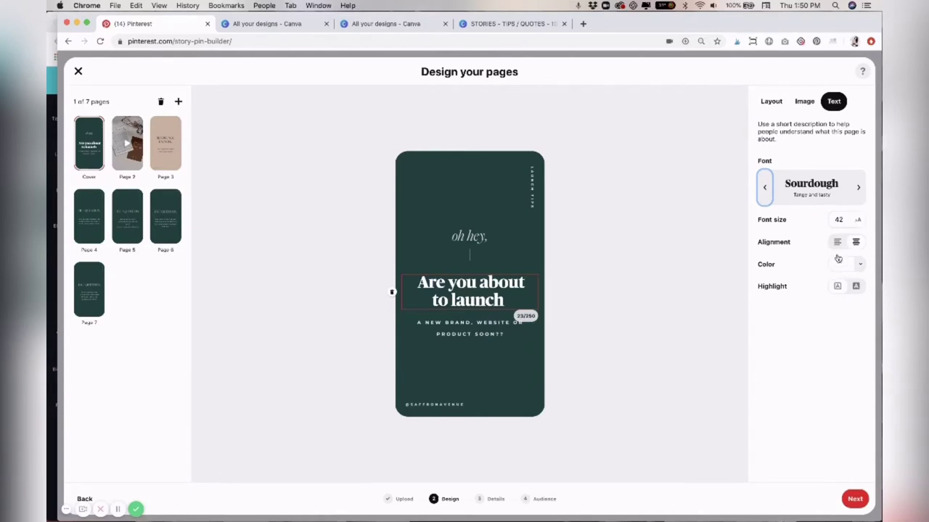
{"action": "left_click", "coordinate": [857, 288]}
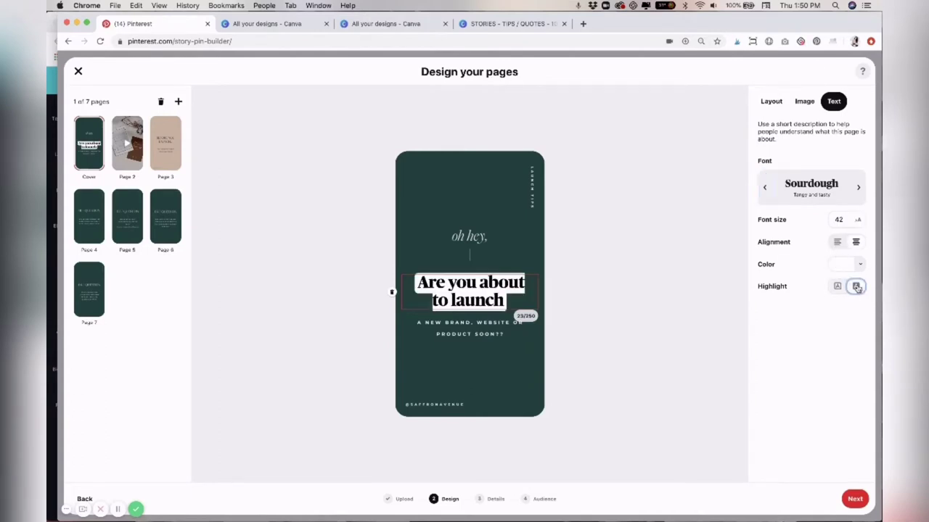
{"action": "left_click", "coordinate": [836, 286]}
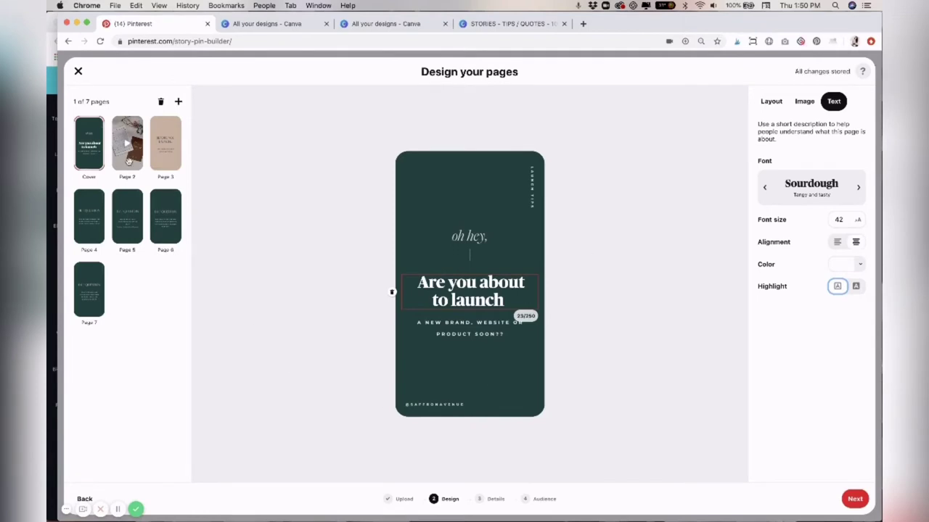
- Move the video page to the end of the Story Pin
{"action": "left_click_drag", "start_coordinate": [128, 161], "coordinate": [116, 316]}
{"action": "left_click", "coordinate": [130, 165]}
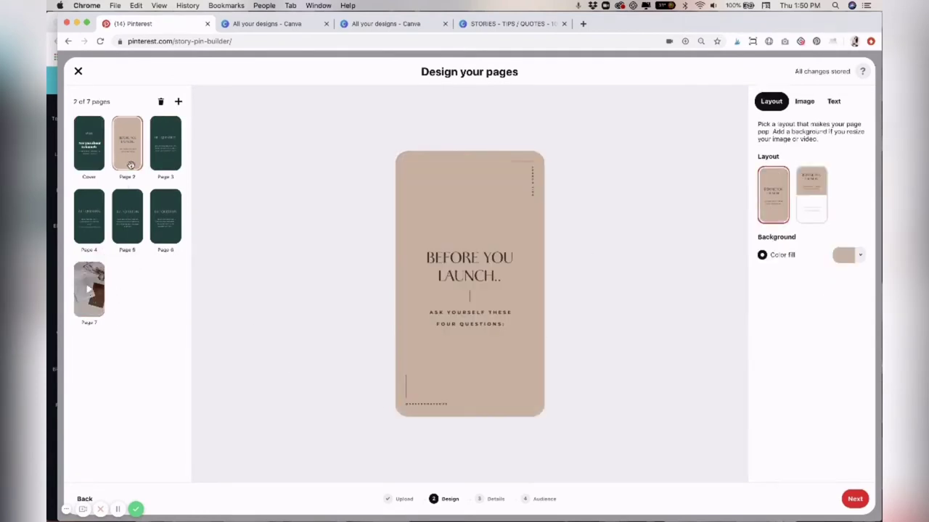
{"action": "left_click", "coordinate": [79, 157]}
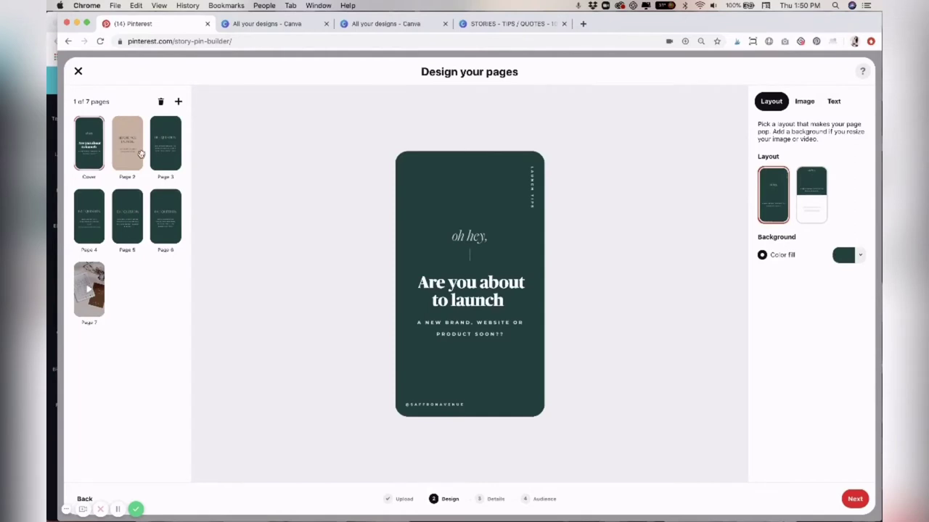
{"action": "left_click", "coordinate": [487, 300]}
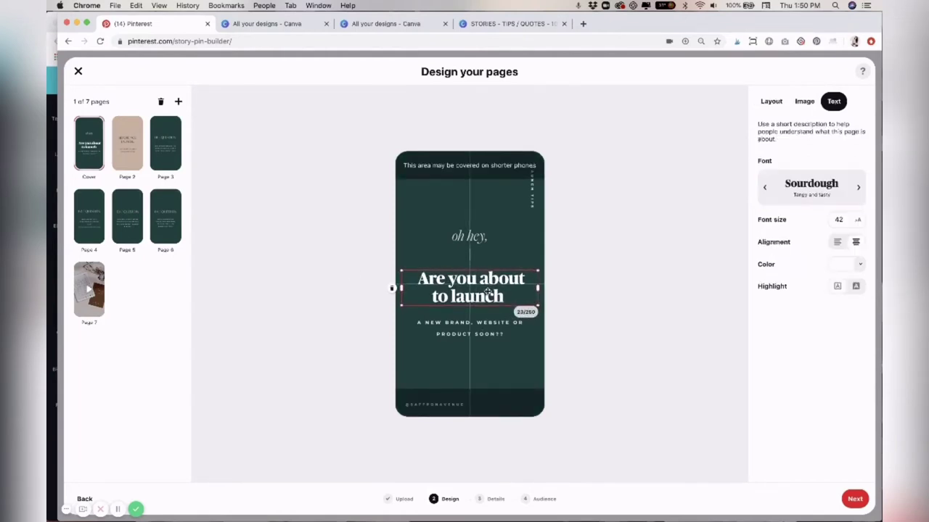
- Keep the beige 'Before you launch..' page full-page and delete its empty title box
{"action": "left_click", "coordinate": [126, 160]}
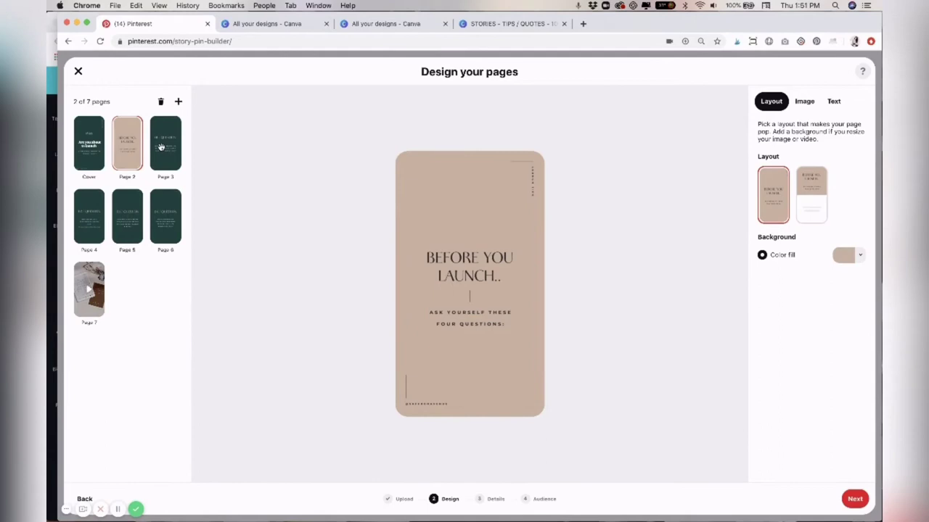
{"action": "left_click", "coordinate": [809, 204]}
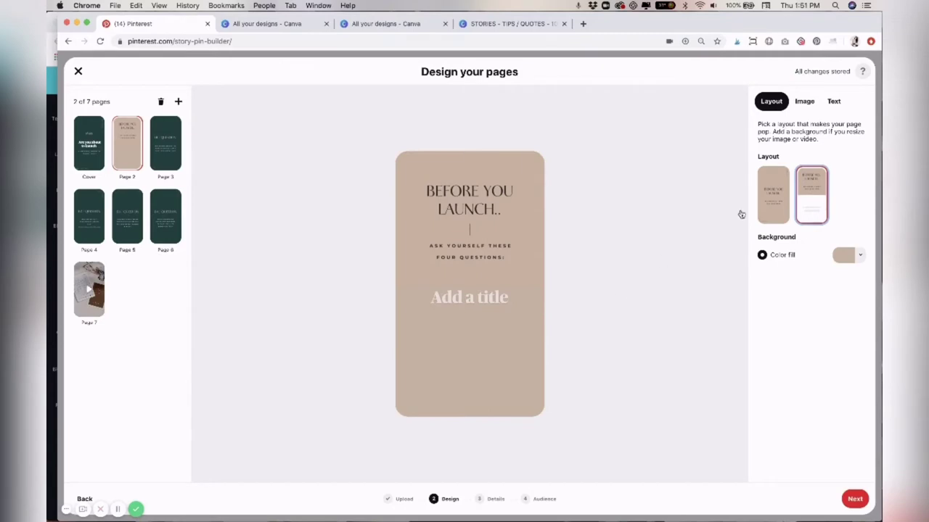
{"action": "left_click", "coordinate": [774, 205]}
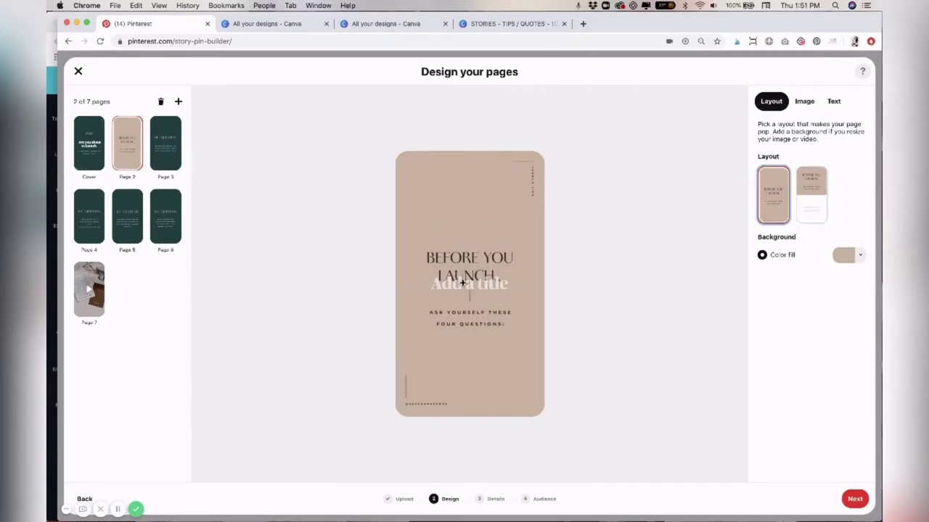
{"action": "left_click", "coordinate": [463, 284]}
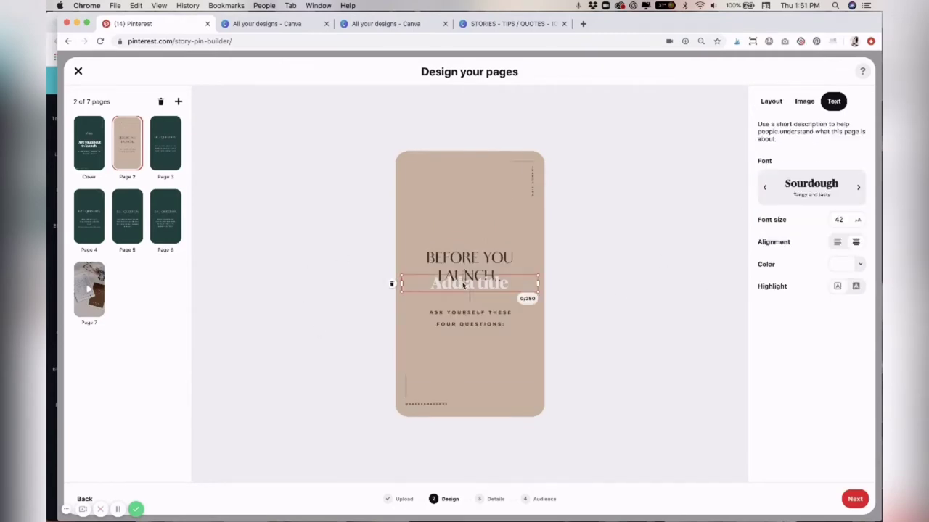
{"action": "left_click", "coordinate": [392, 284]}
{"action": "left_click", "coordinate": [501, 327]}
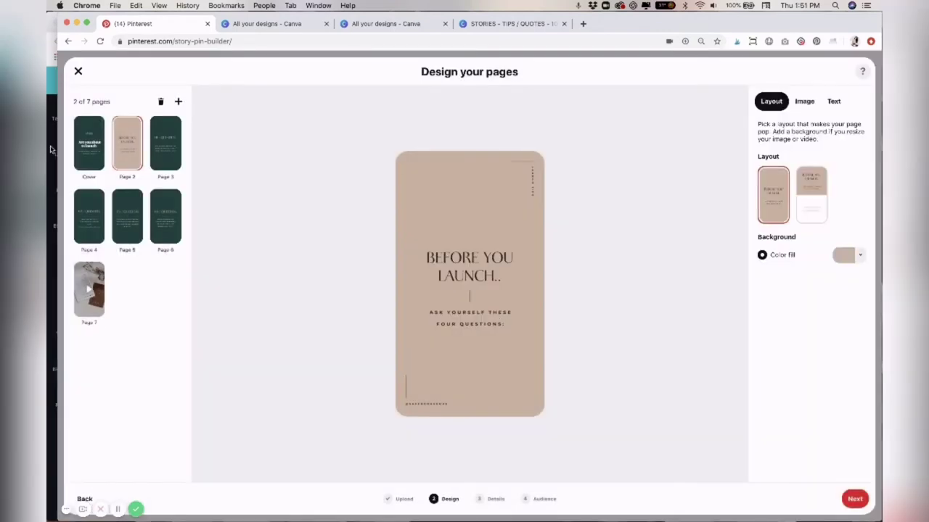
- Review question pages 3 to 6, then play the CTA video on page 7
{"action": "left_click", "coordinate": [169, 140]}
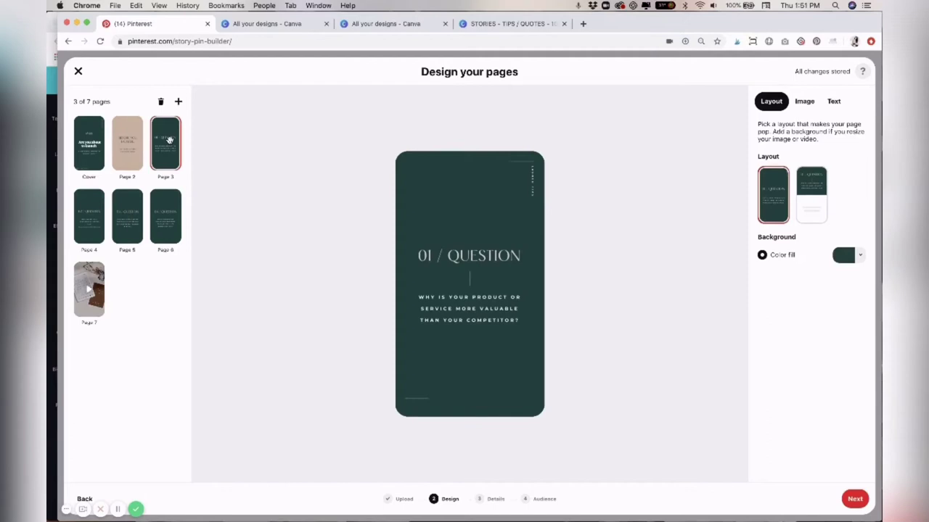
{"action": "left_click", "coordinate": [90, 215]}
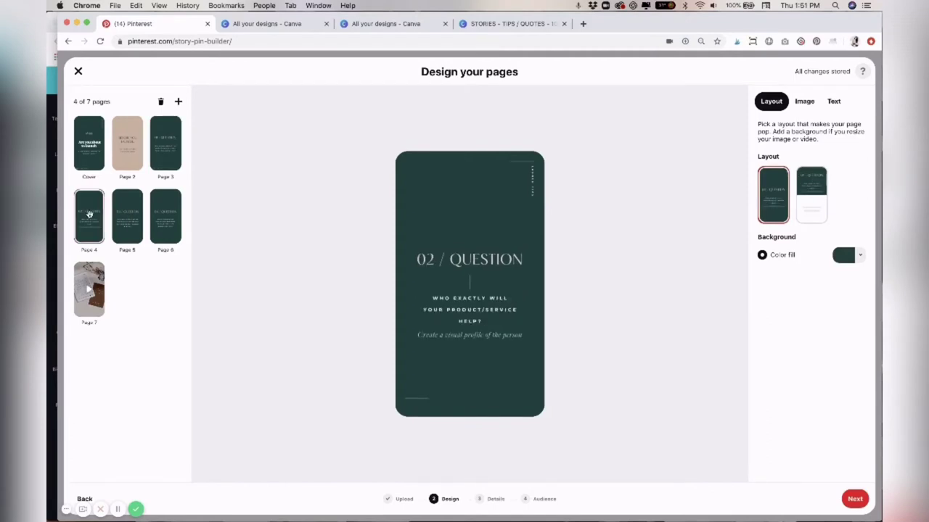
{"action": "left_click", "coordinate": [132, 218]}
{"action": "left_click", "coordinate": [165, 224]}
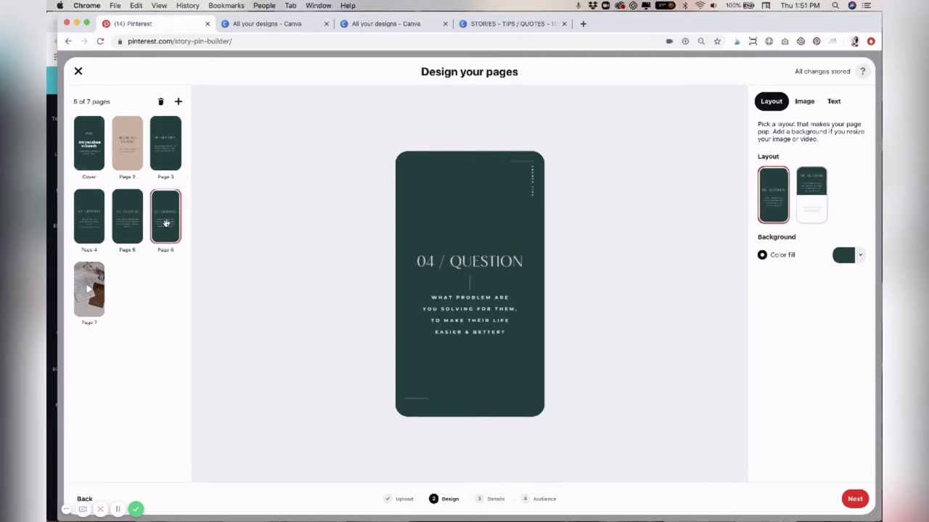
{"action": "left_click", "coordinate": [81, 310]}
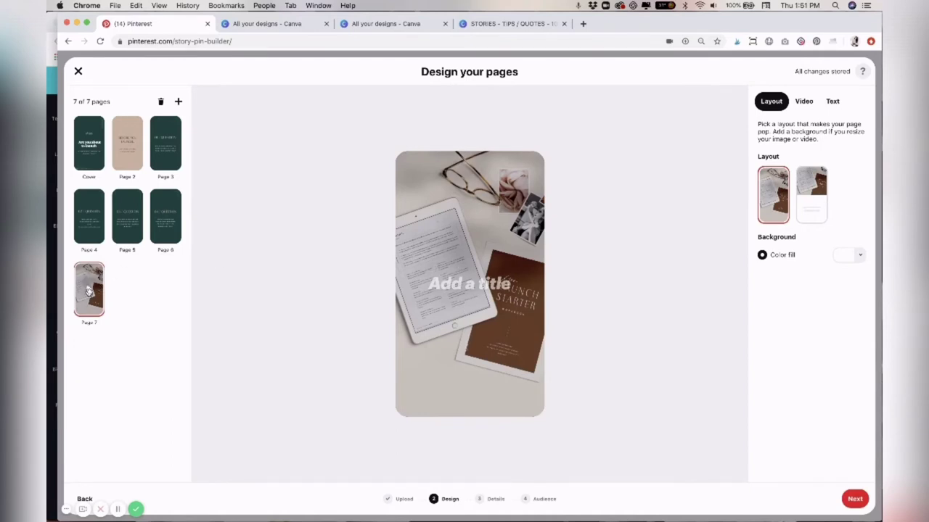
{"action": "left_click", "coordinate": [470, 256]}
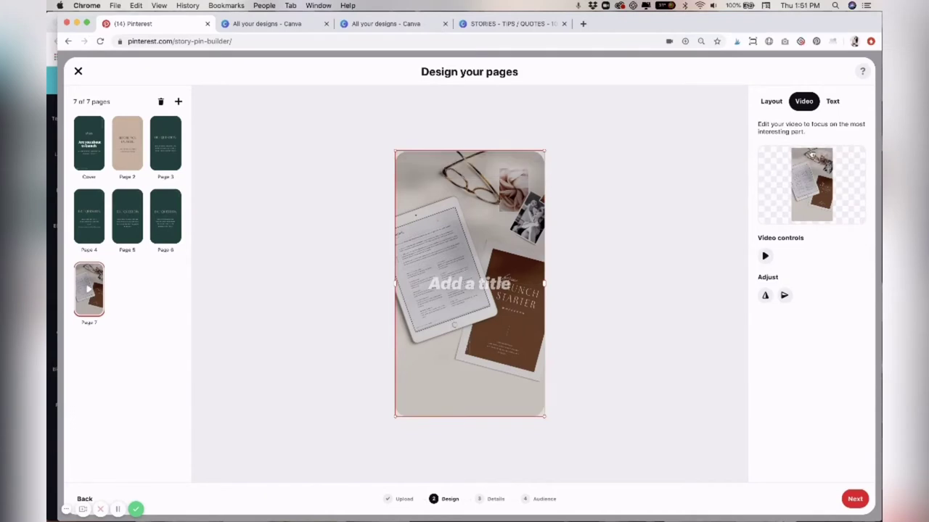
{"action": "left_click", "coordinate": [766, 257]}
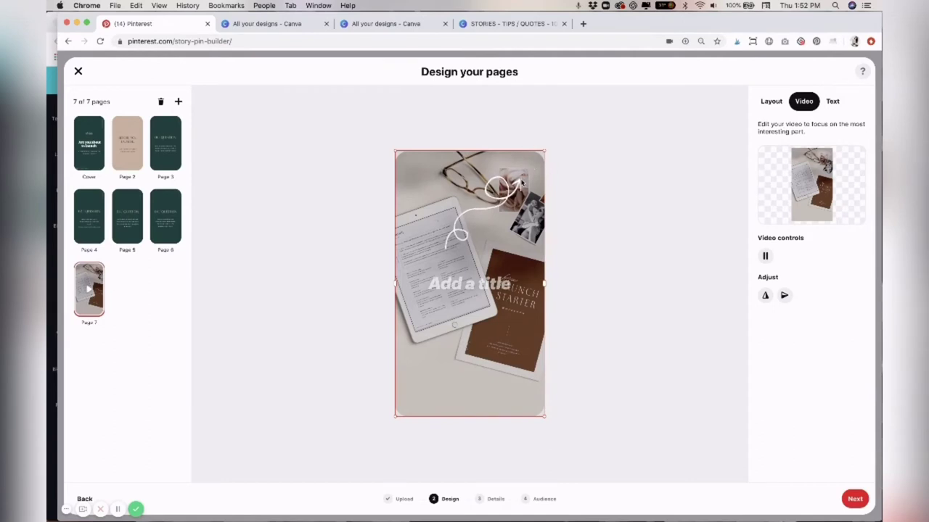
- Caption the video page with the free launch workbook call to action and move to Details
{"action": "left_click", "coordinate": [456, 290]}
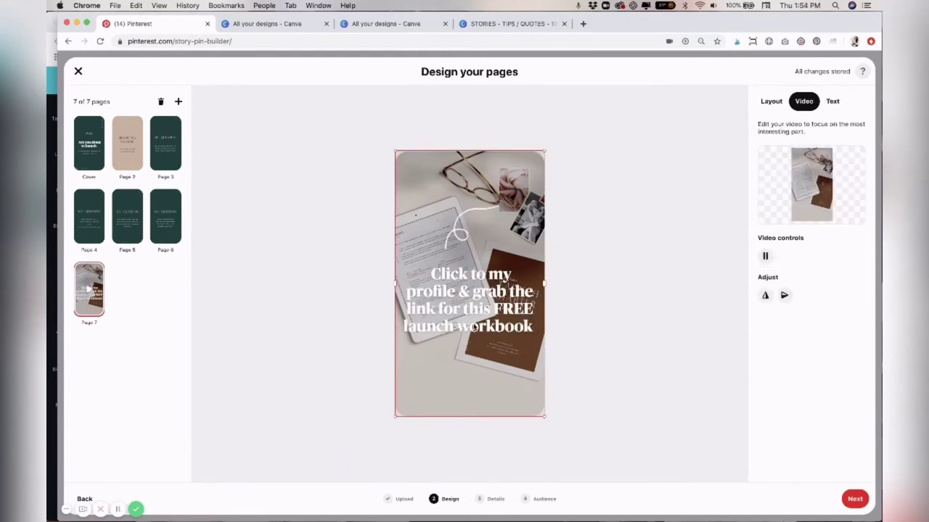
{"action": "left_click", "coordinate": [465, 310]}
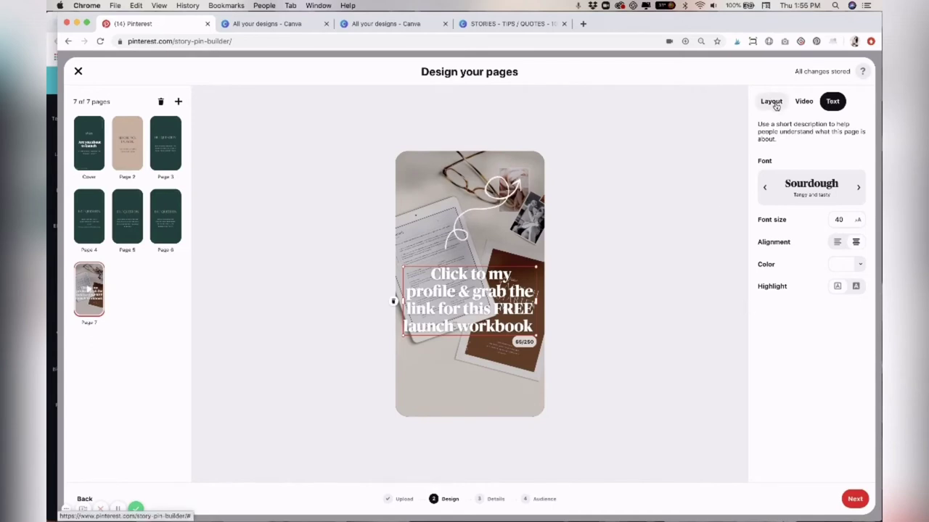
{"action": "left_click", "coordinate": [852, 499]}
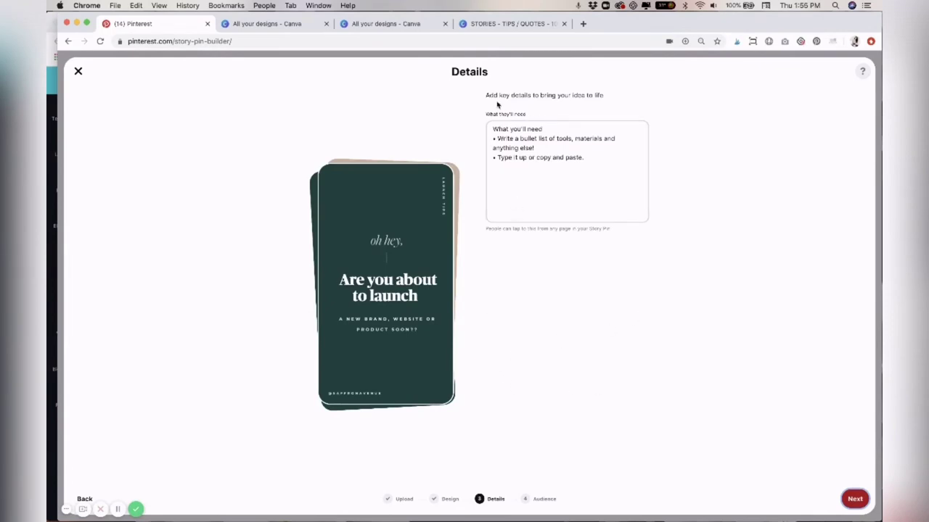
- Write the 'What they'll need' notes linking the free launch workbook and the Launch Kit shop
{"action": "left_click", "coordinate": [491, 129]}
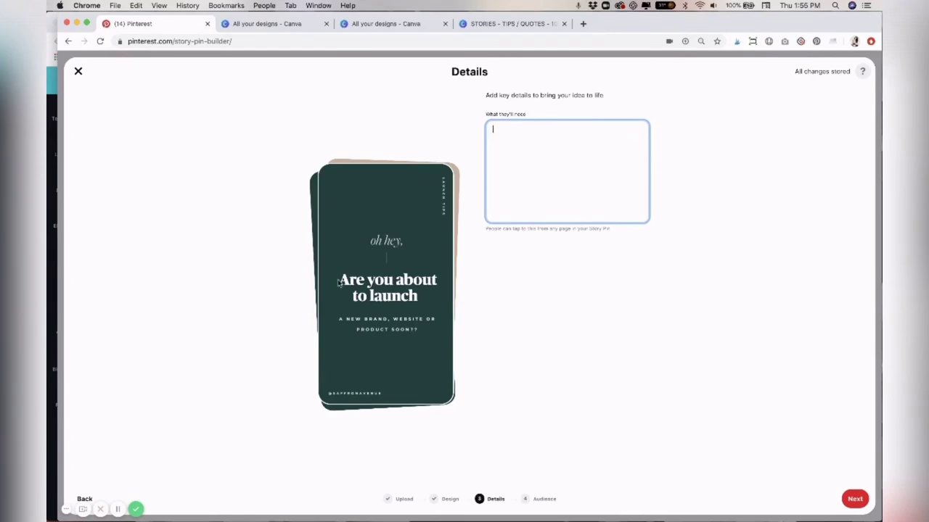
{"action": "left_click", "coordinate": [118, 510]}
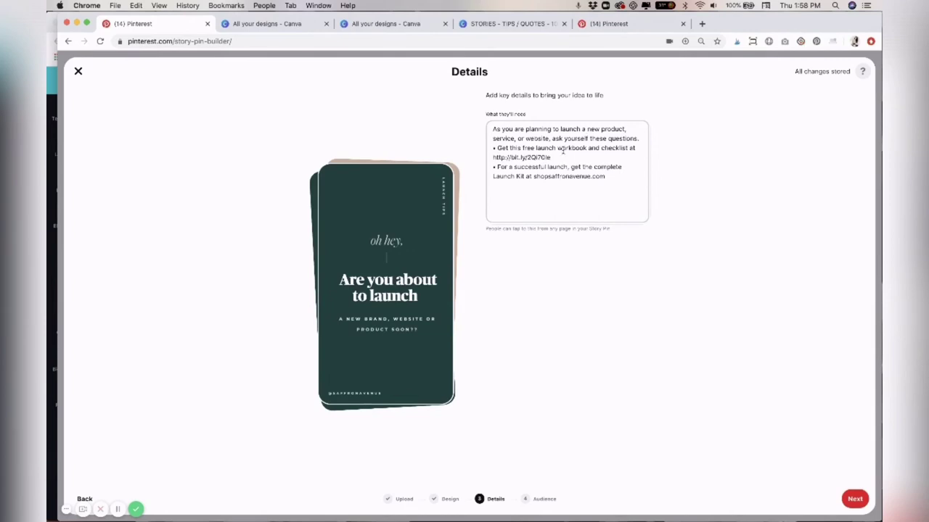
{"action": "left_click", "coordinate": [607, 24]}
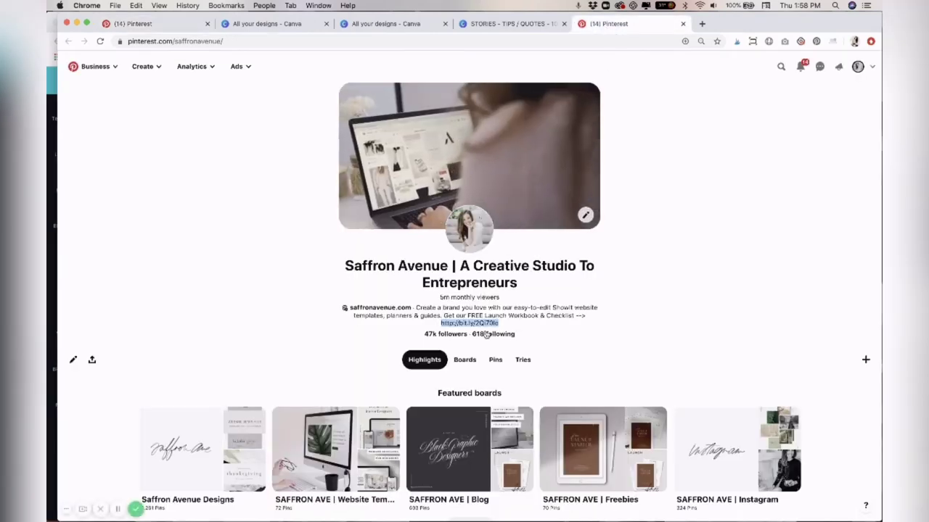
{"action": "left_click", "coordinate": [137, 24]}
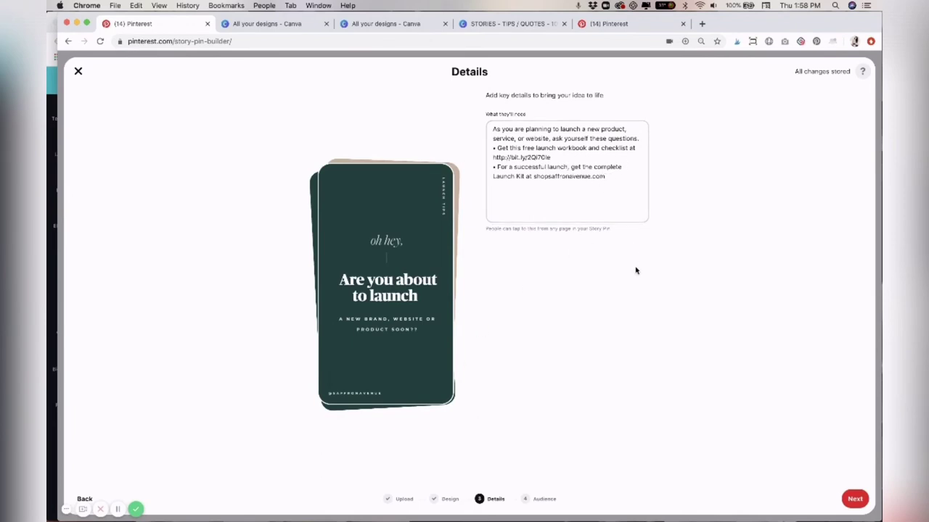
- Replace the Story Pin title with the pasted successful-launch title
{"action": "left_click", "coordinate": [854, 499]}
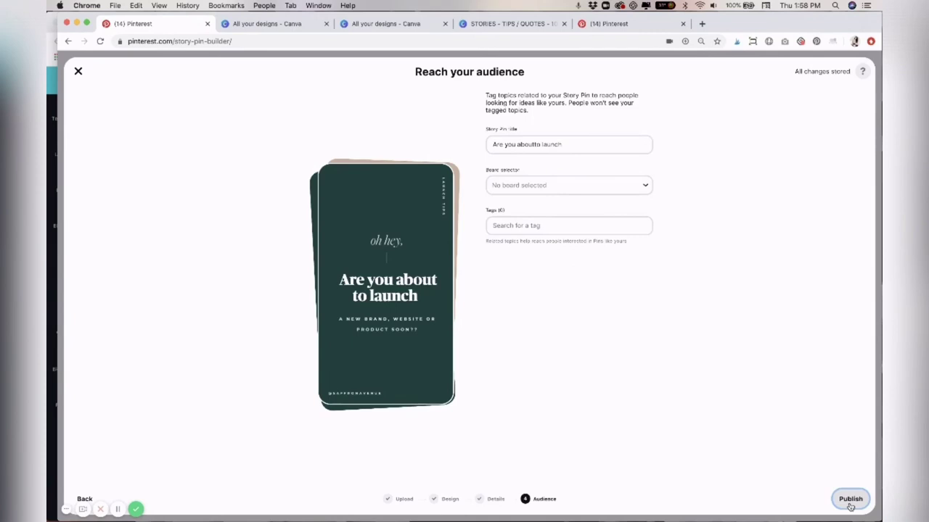
{"action": "left_click", "coordinate": [571, 146]}
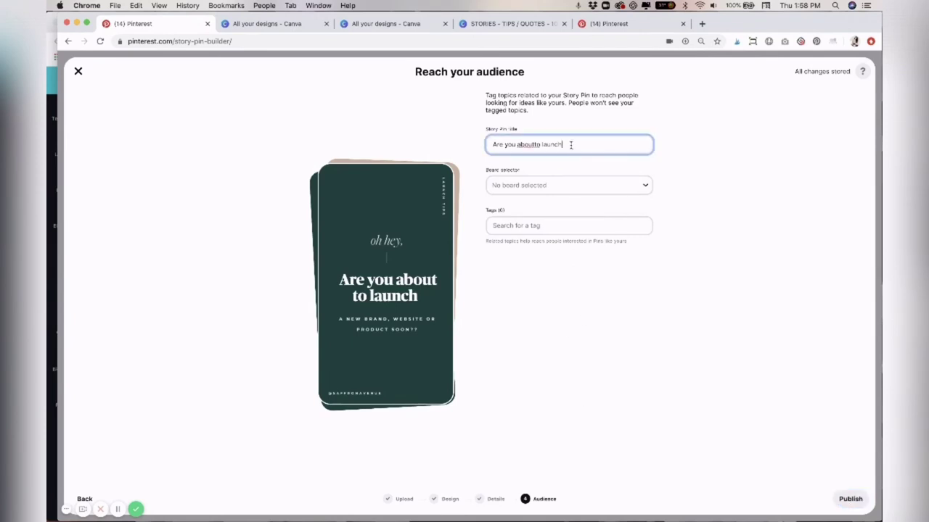
{"action": "key", "text": "super+a"}
{"action": "key", "text": "super+v"}
- Save the pin to the Saffron Avenue Designs board and add ten topic tags
{"action": "left_click", "coordinate": [503, 187]}
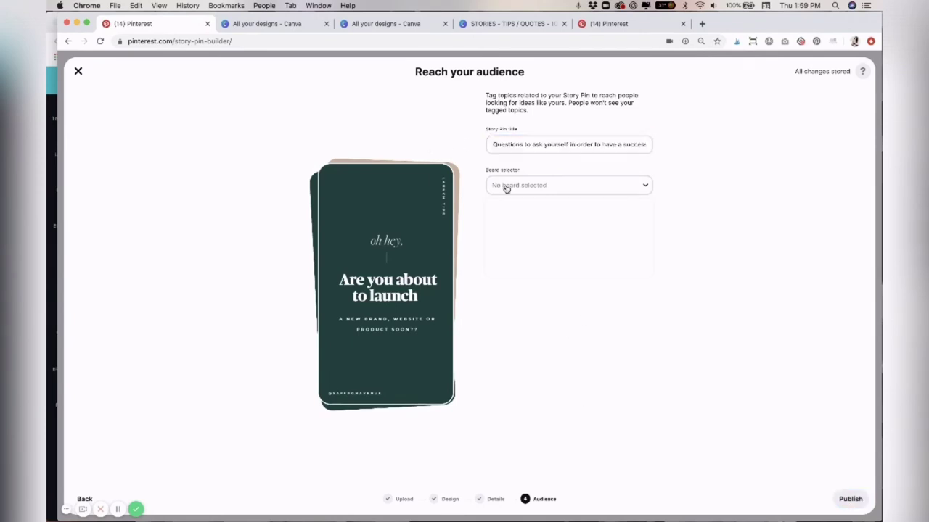
{"action": "scroll", "coordinate": [570, 272], "scroll_direction": "down", "scroll_amount": 10}
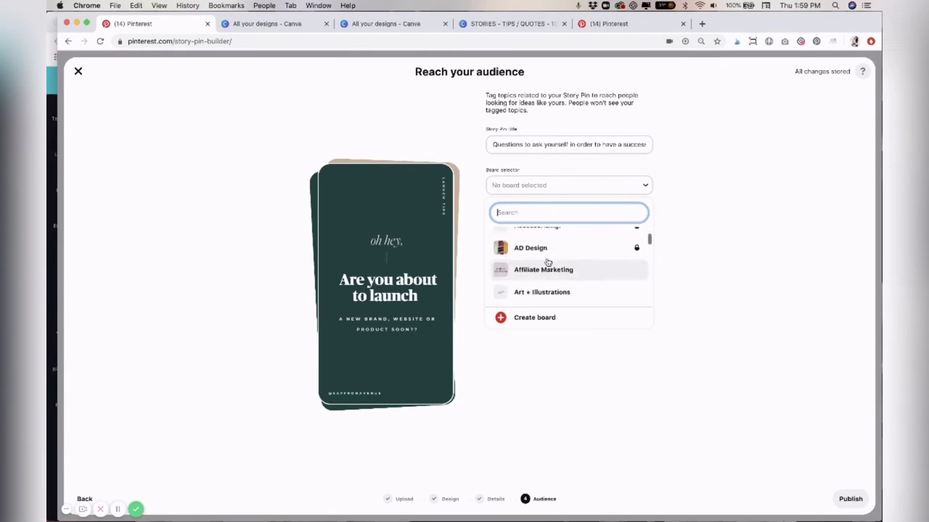
{"action": "left_click", "coordinate": [566, 272]}
{"action": "left_click", "coordinate": [516, 226]}
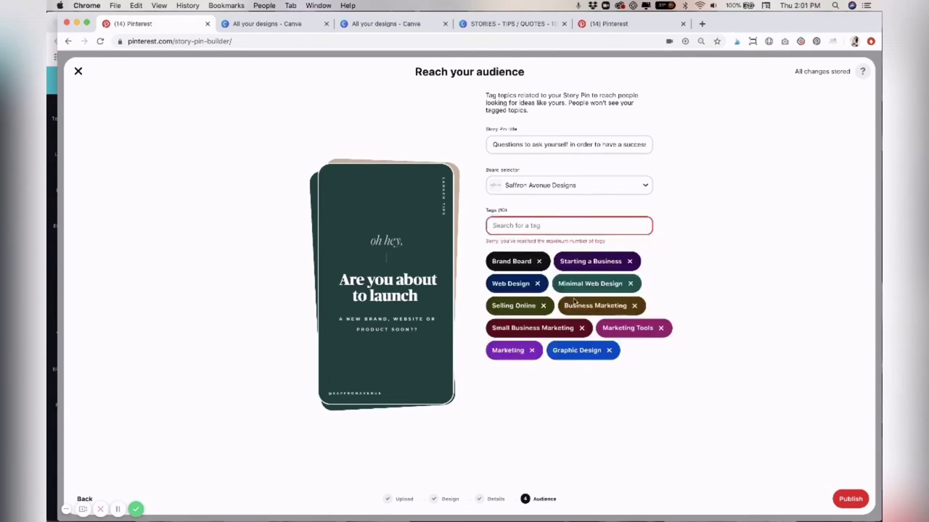
- Publish the pin, then click through the 'Before you launch' slide, four question slides and the video
{"action": "left_click", "coordinate": [849, 499]}
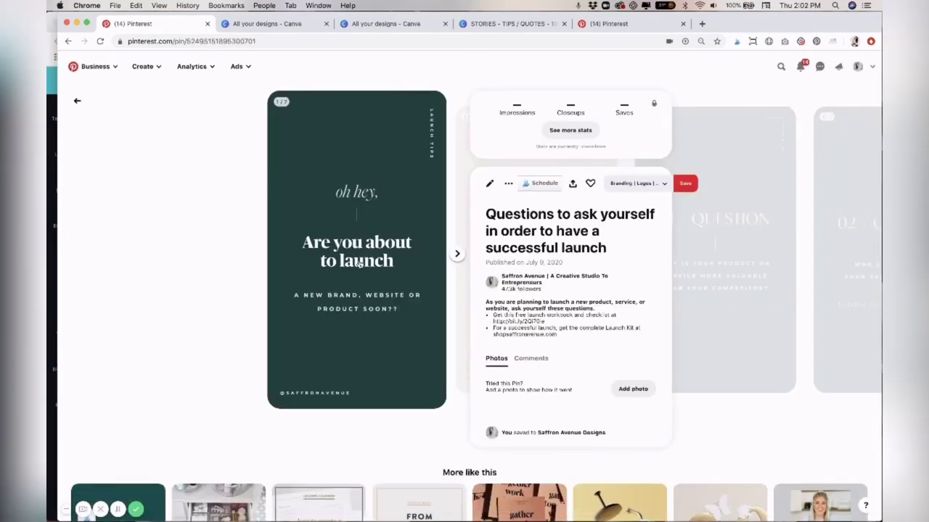
{"action": "left_click", "coordinate": [457, 256]}
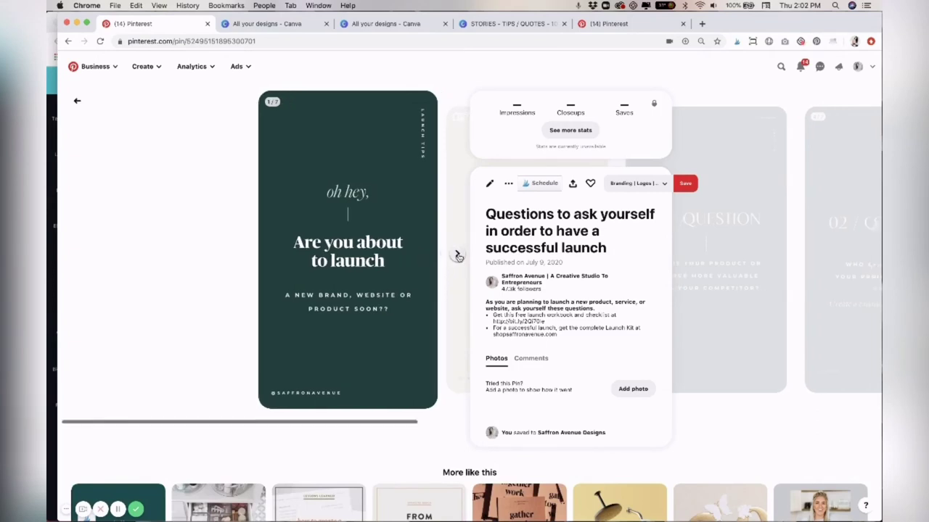
{"action": "left_click", "coordinate": [457, 256]}
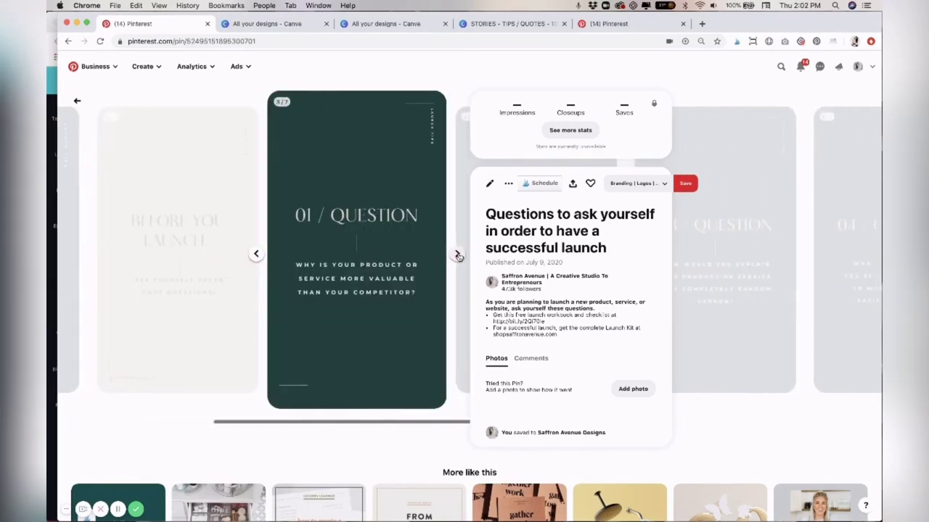
{"action": "left_click", "coordinate": [458, 256]}
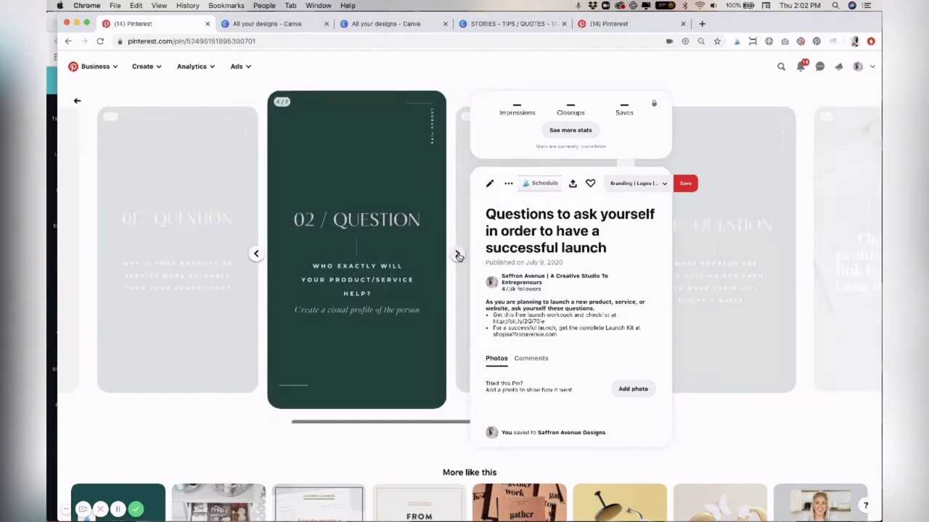
{"action": "left_click", "coordinate": [457, 256]}
{"action": "left_click", "coordinate": [457, 255]}
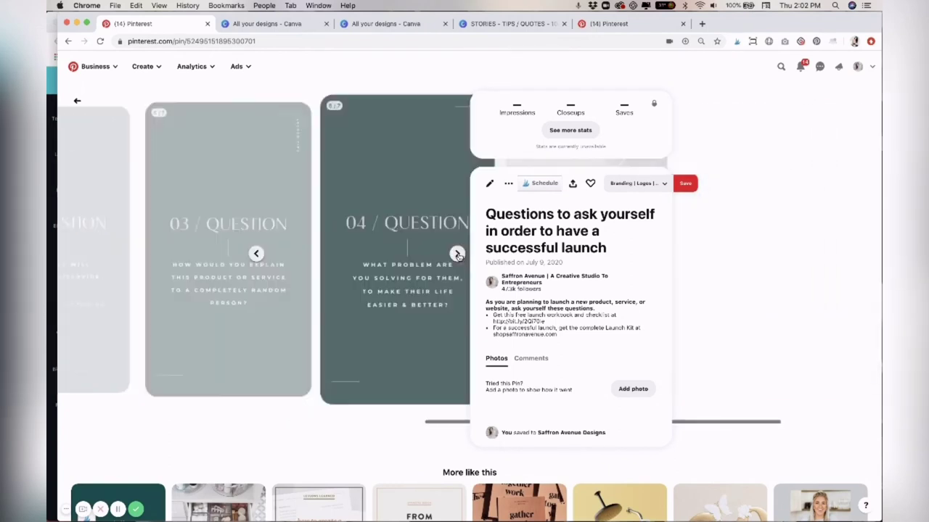
{"action": "left_click", "coordinate": [457, 256]}
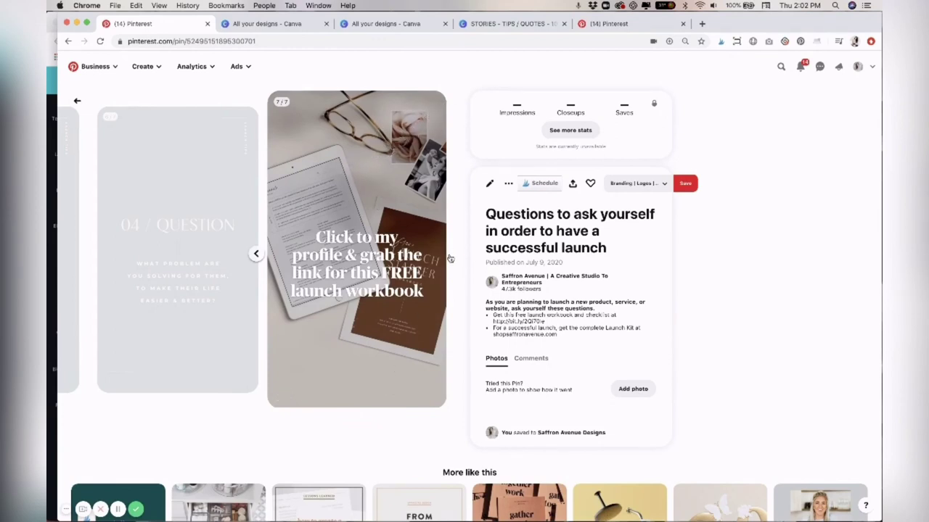
- Reload the published pin's page three times so its impression and closeup counts update
{"action": "left_click", "coordinate": [101, 41]}
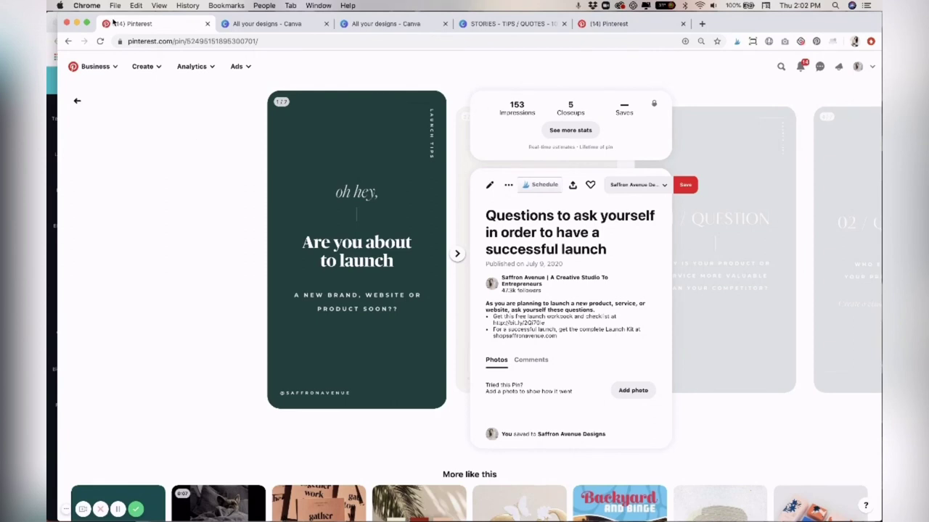
{"action": "left_click", "coordinate": [101, 42]}
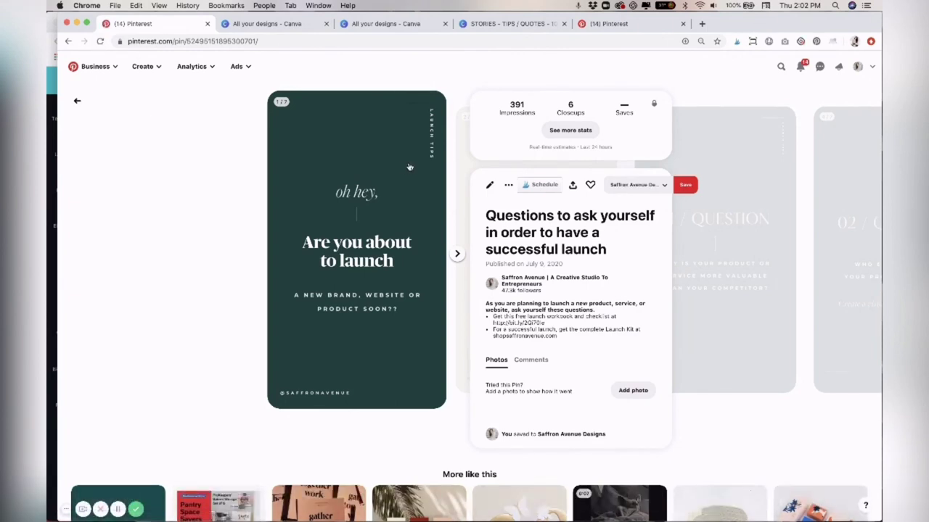
{"action": "left_click", "coordinate": [100, 42]}
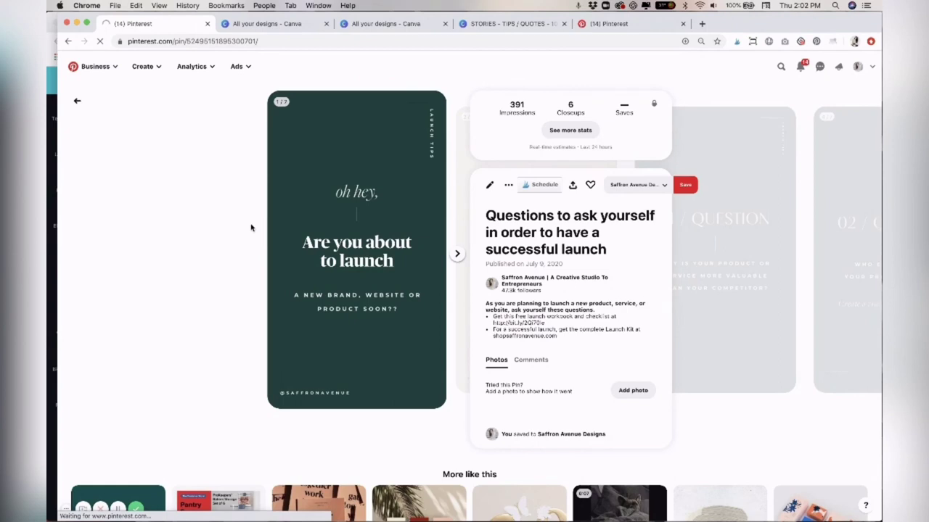